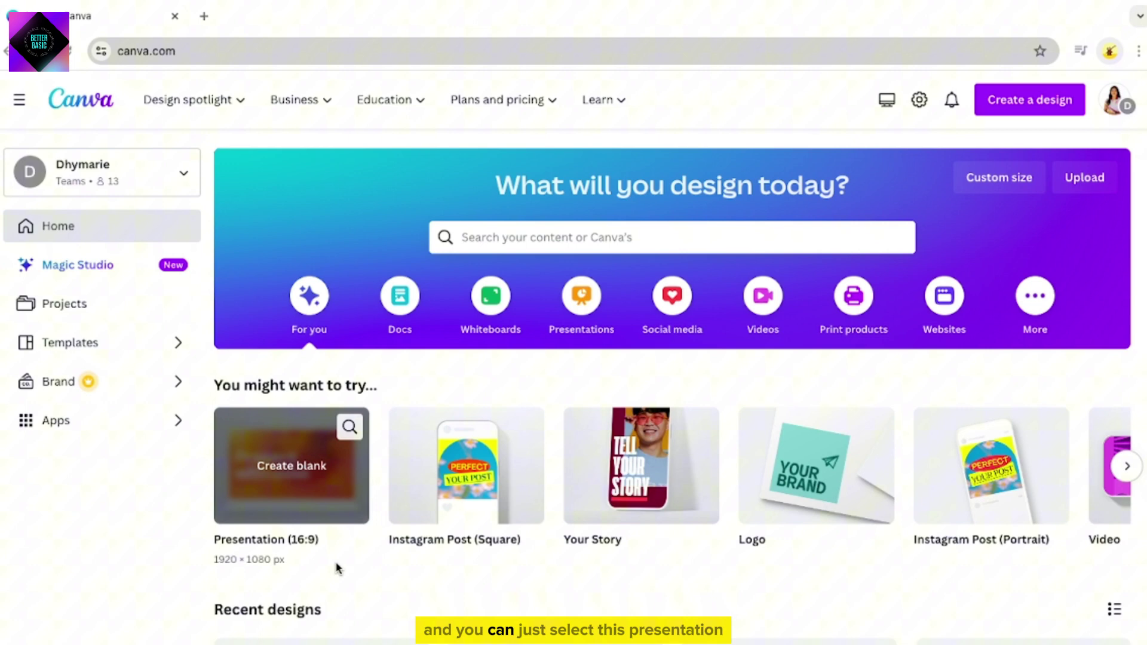
Step: Start a new custom-size Canva design of 1920 × 1080 px
click(1002, 107)
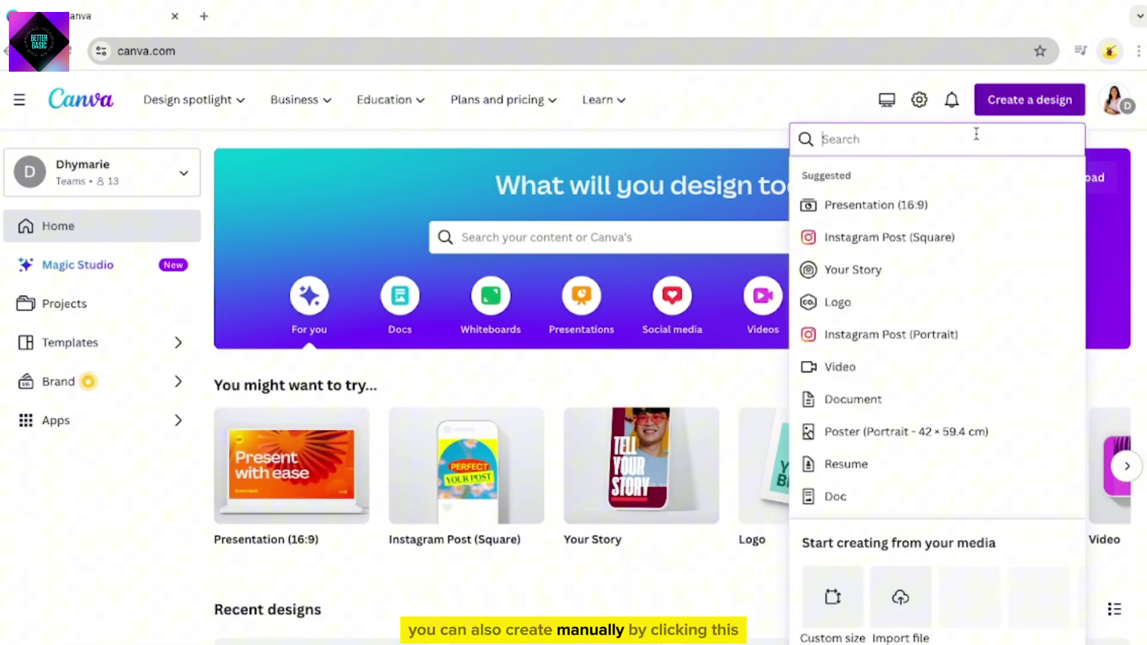
click(833, 597)
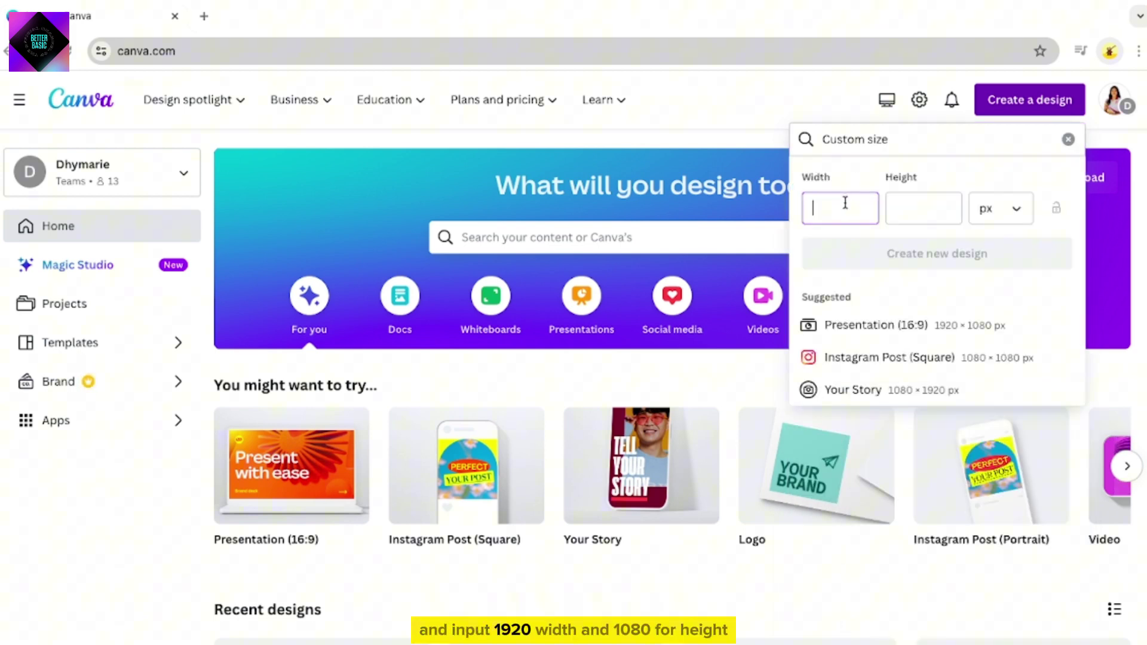
text(1920)
click(916, 206)
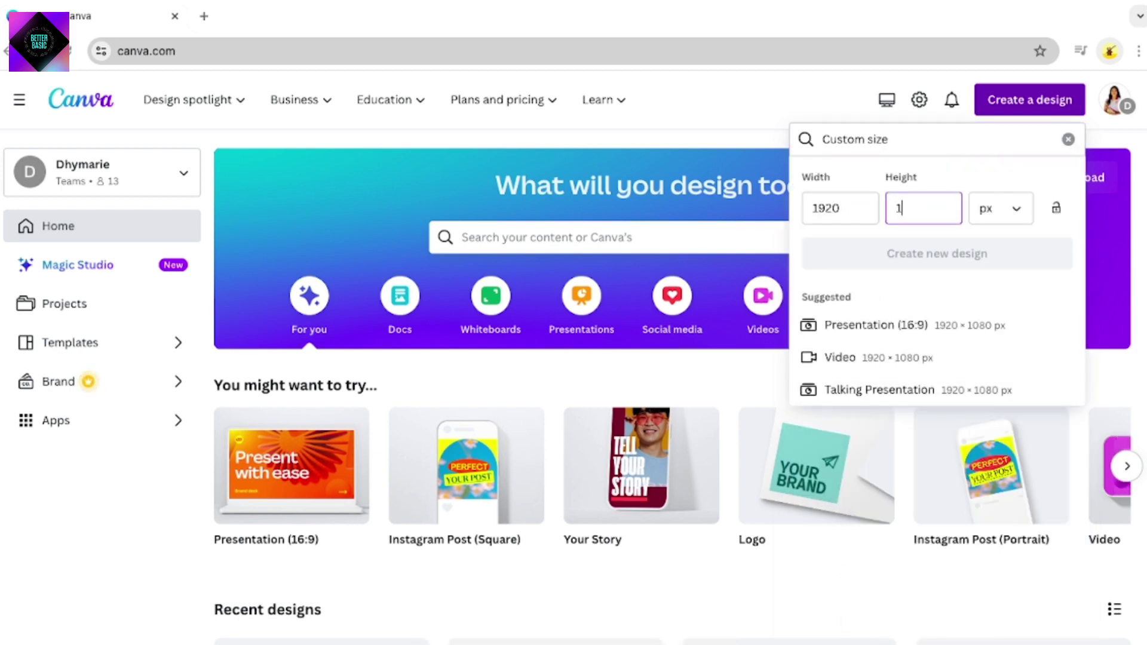
text(080)
key(Return)
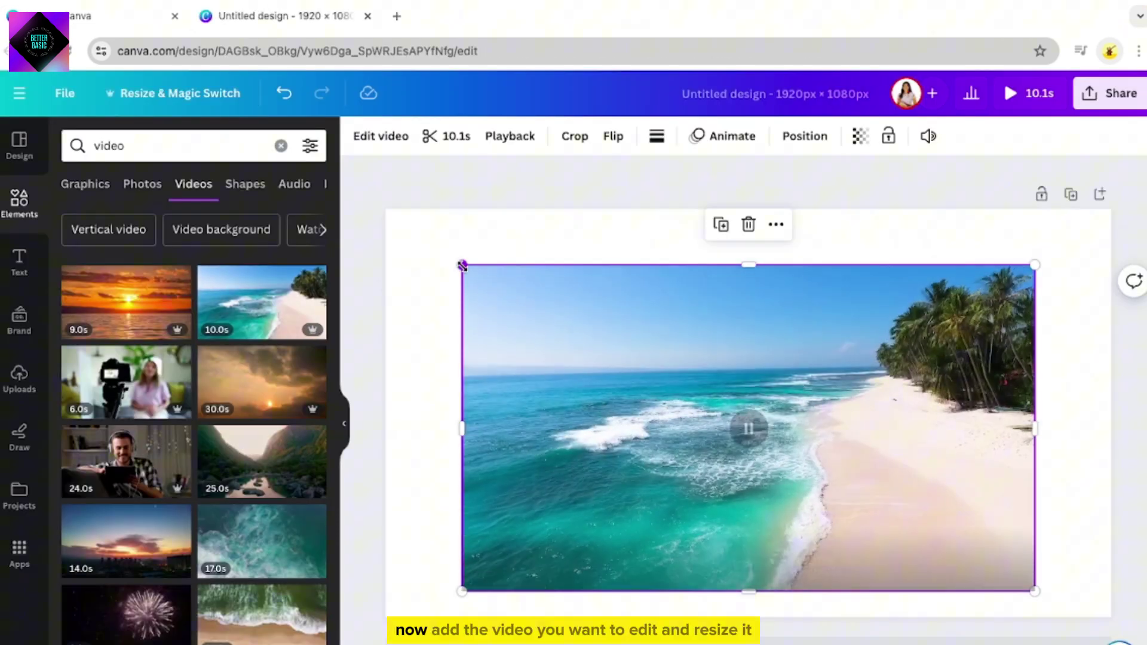
Step: Enlarge the beach video to cover the whole 1920 × 1080 page and select it
mouse_move(461, 265)
mouse_down()
mouse_move(390, 200)
mouse_move(374, 200)
mouse_up()
mouse_move(1035, 589)
mouse_down()
mouse_move(1035, 576)
mouse_move(1111, 616)
mouse_up()
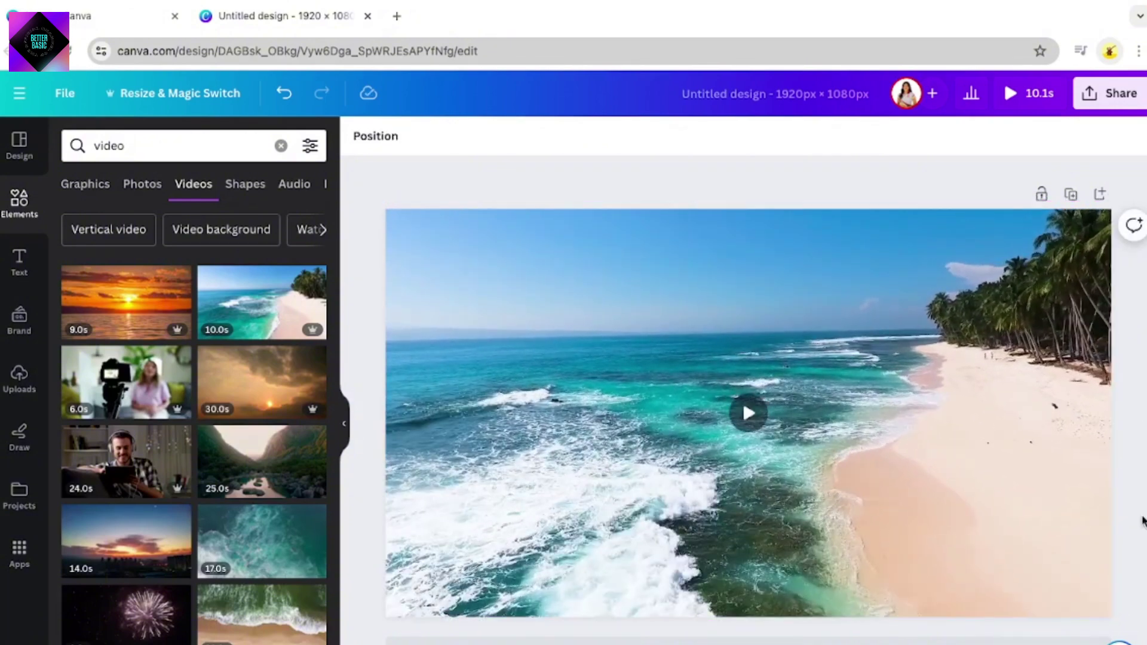
click(986, 417)
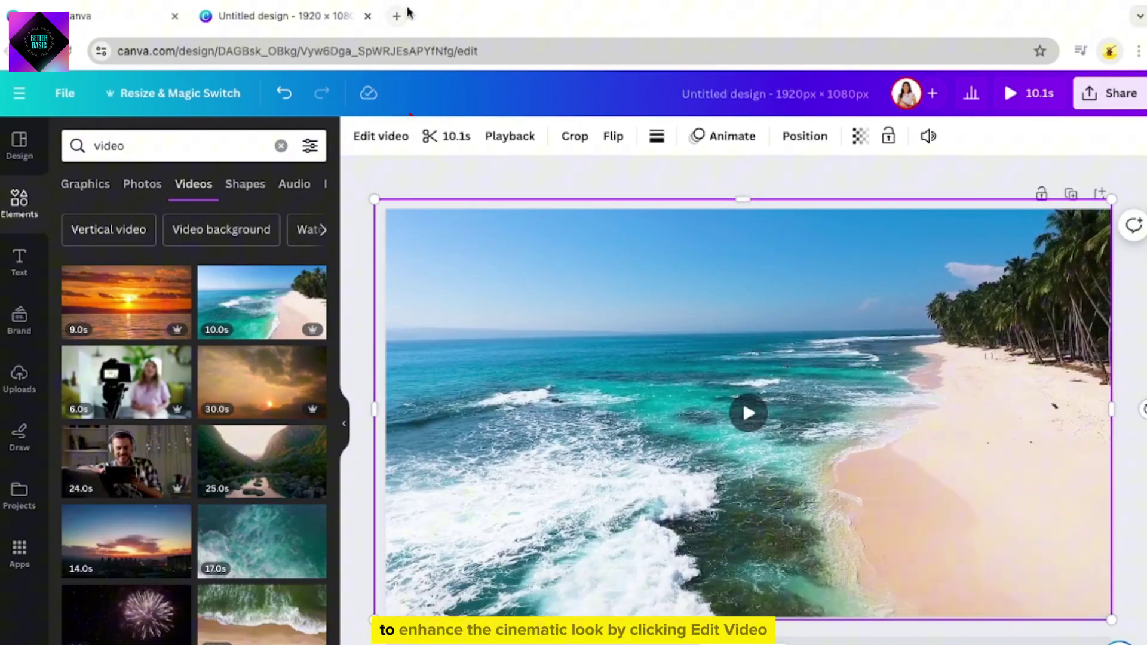
Step: Preview the Epic, Festive, Summer, Afterglow, Solar and Selfie filters on the beach clip
click(382, 136)
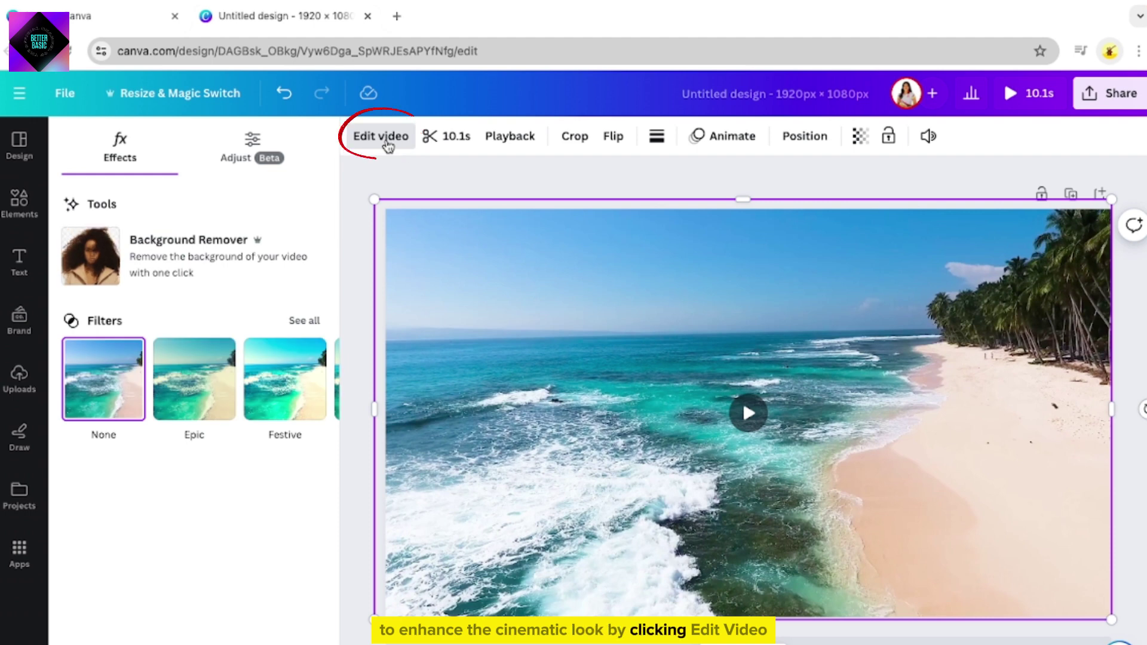
click(222, 383)
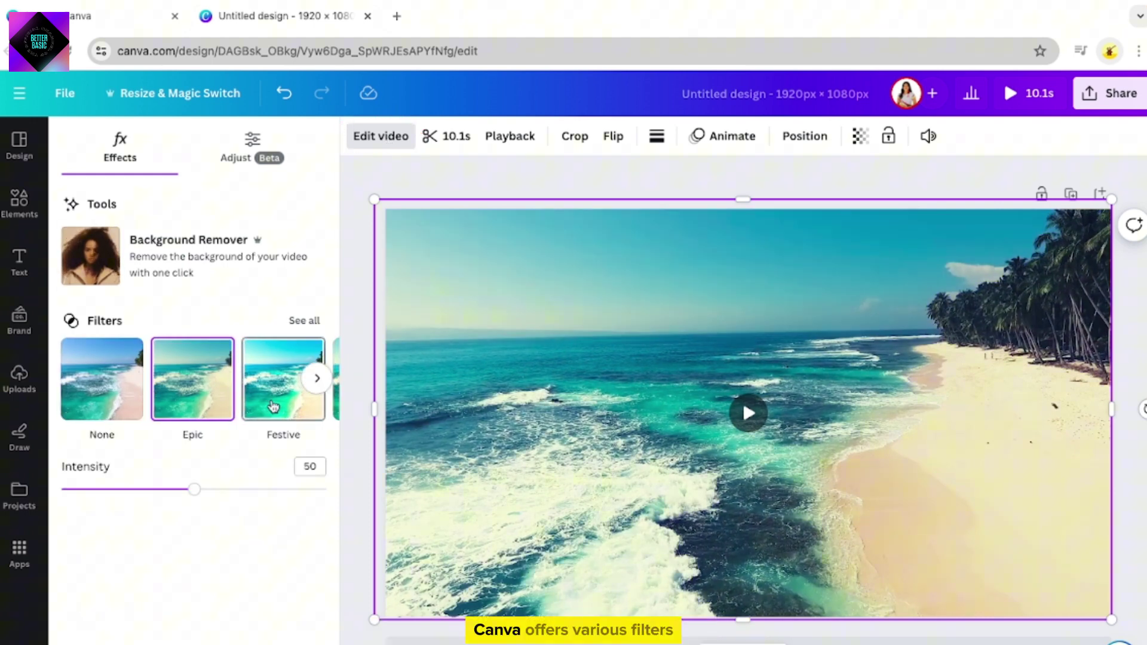
scroll(273, 408, right, 2)
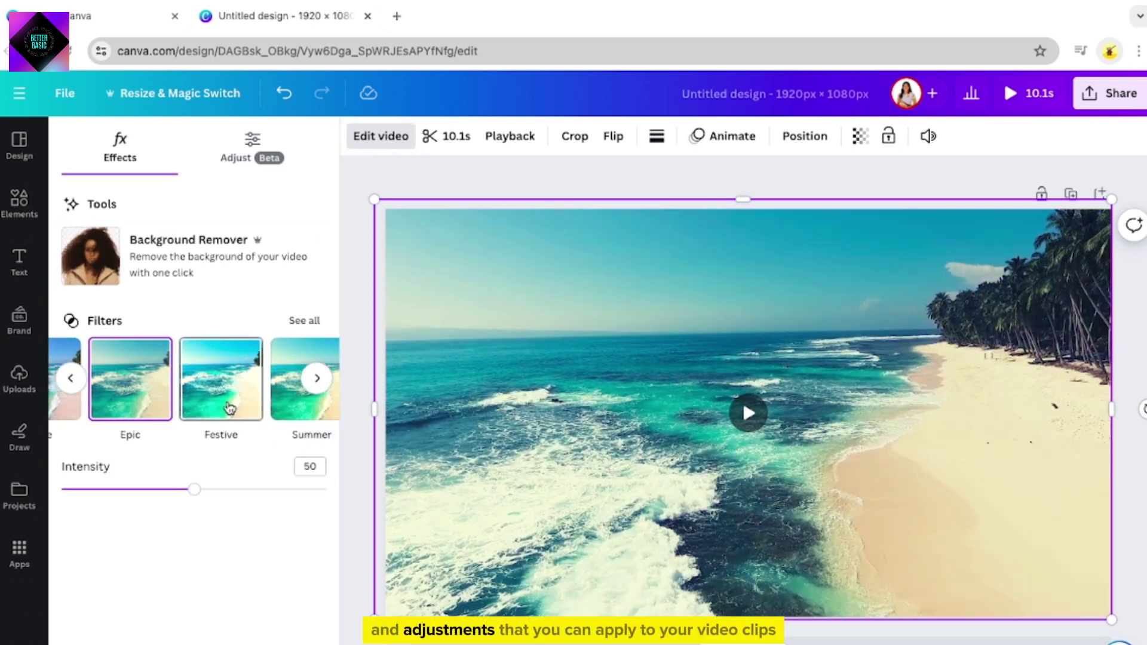
click(231, 409)
scroll(230, 409, right, 2)
click(232, 409)
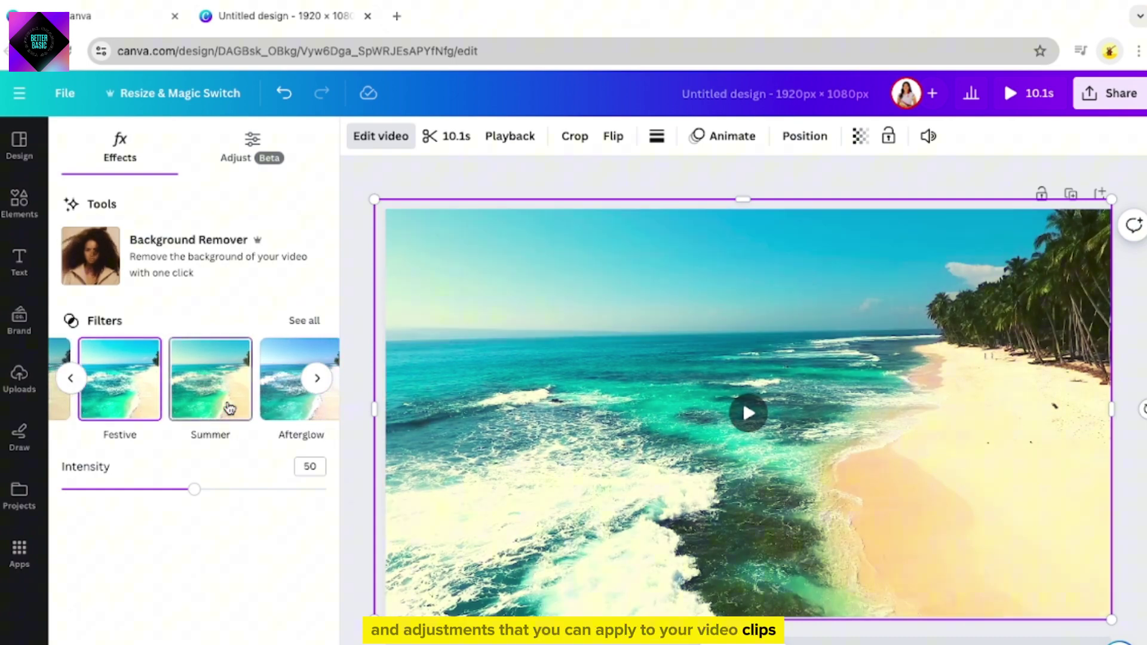
click(296, 390)
scroll(287, 394, right, 2)
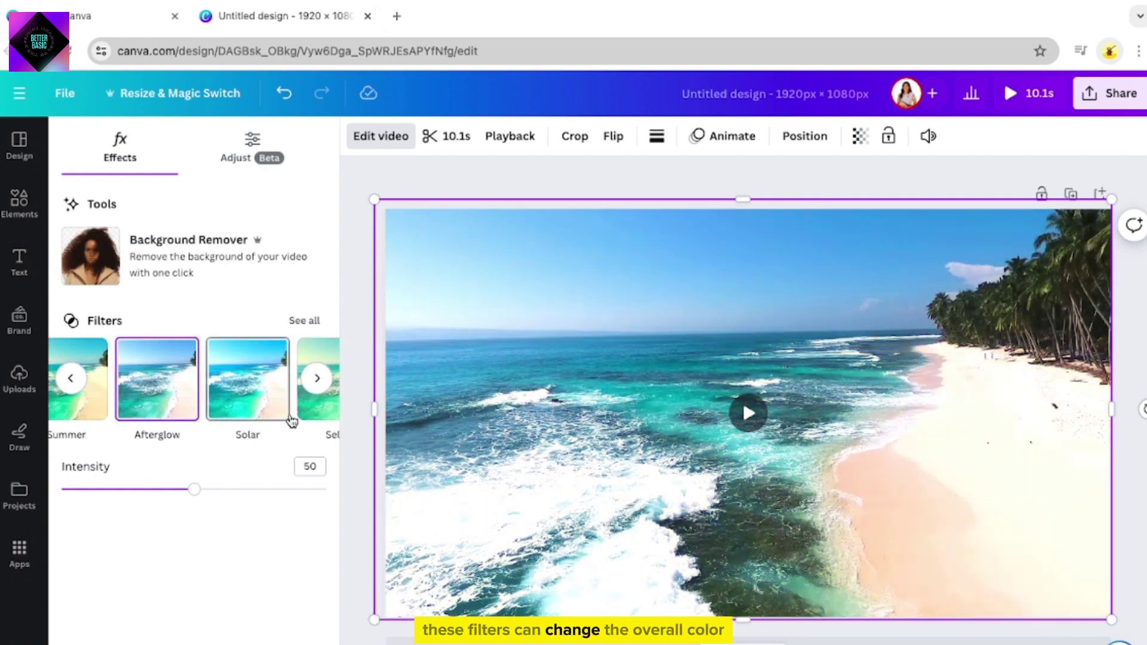
click(262, 410)
click(304, 414)
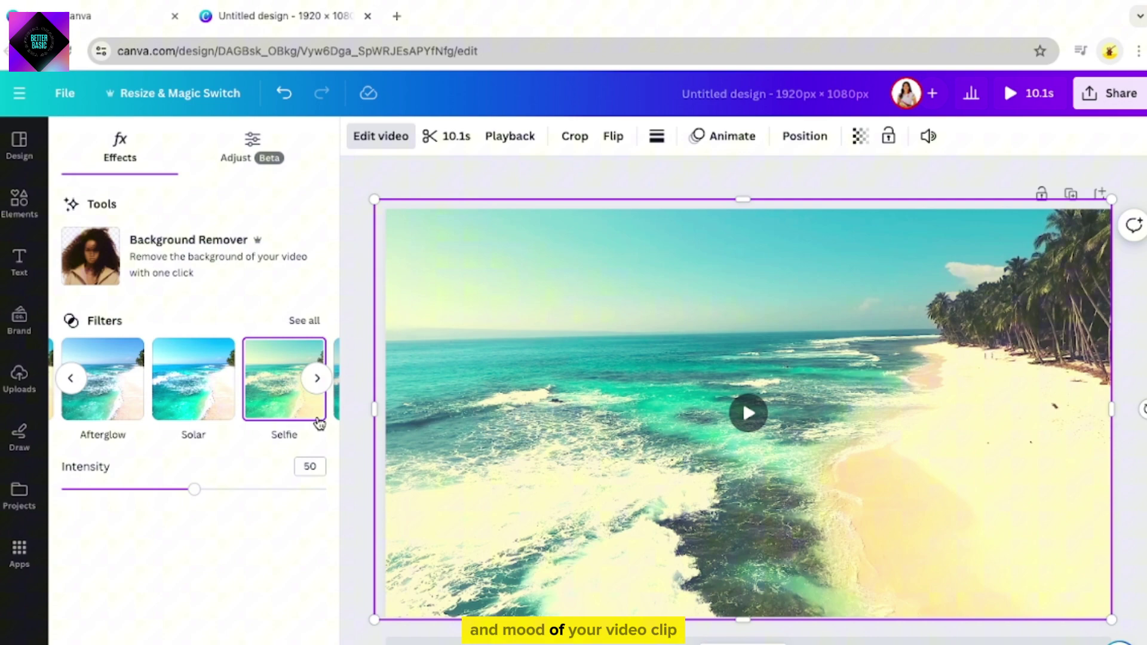
Step: Reapply the Epic filter and adjust the clip to warmth 18 and tint 24
click(197, 408)
click(252, 147)
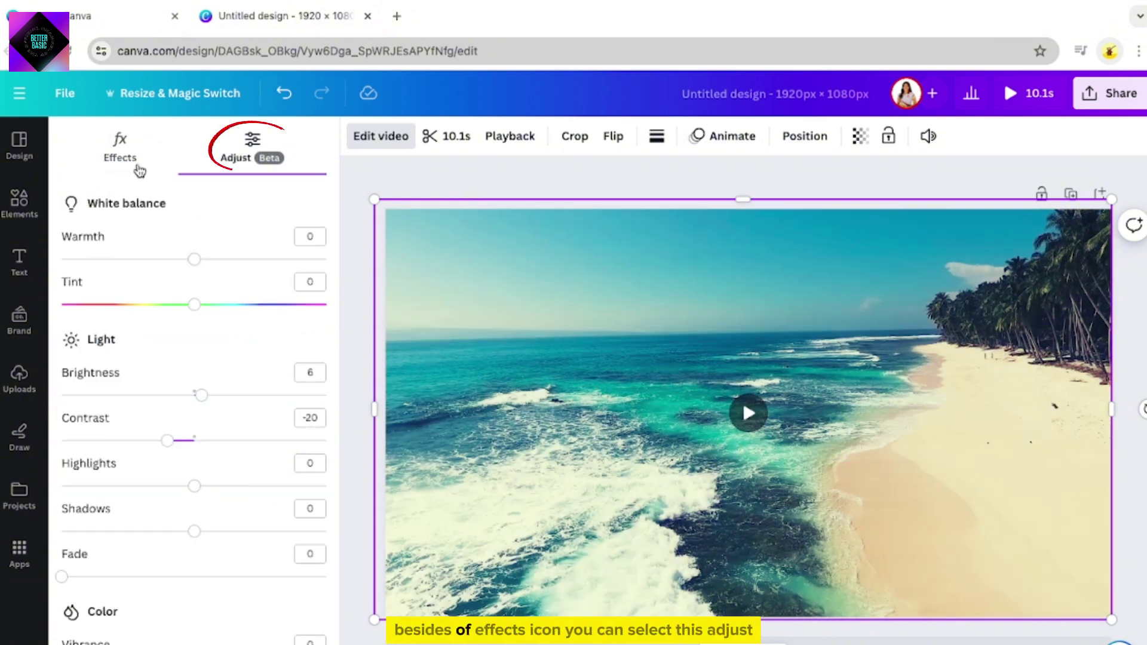
mouse_move(193, 259)
mouse_down()
mouse_move(149, 258)
mouse_move(218, 260)
mouse_up()
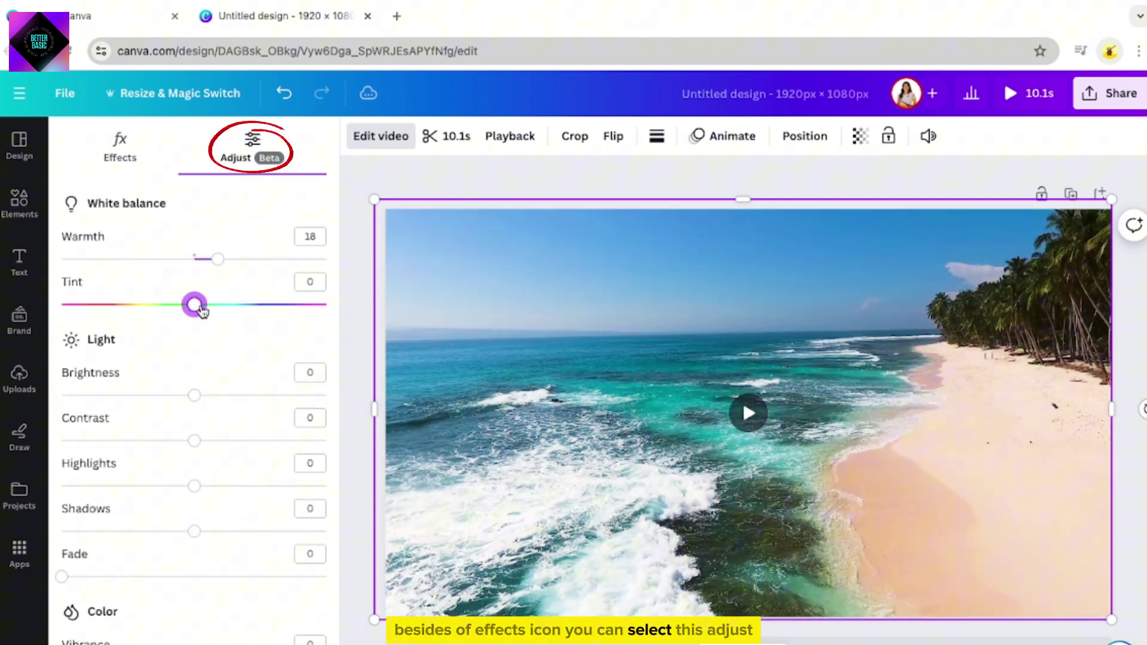
drag(194, 304, 226, 306)
Step: Lower brightness slightly, raise contrast, and set vibrance 16 and saturation 30
drag(194, 395, 180, 395)
drag(194, 441, 205, 443)
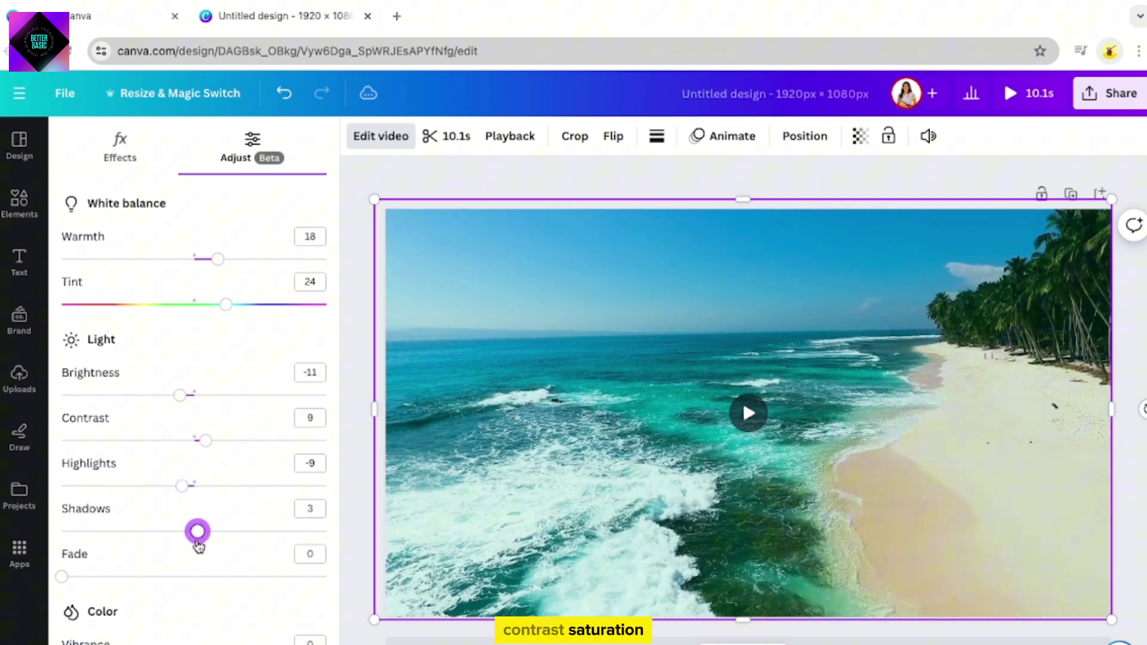
scroll(198, 538, down, 2)
drag(112, 538, 104, 535)
mouse_move(194, 578)
mouse_down()
mouse_move(247, 580)
mouse_move(234, 581)
mouse_up()
scroll(235, 584, down, 1)
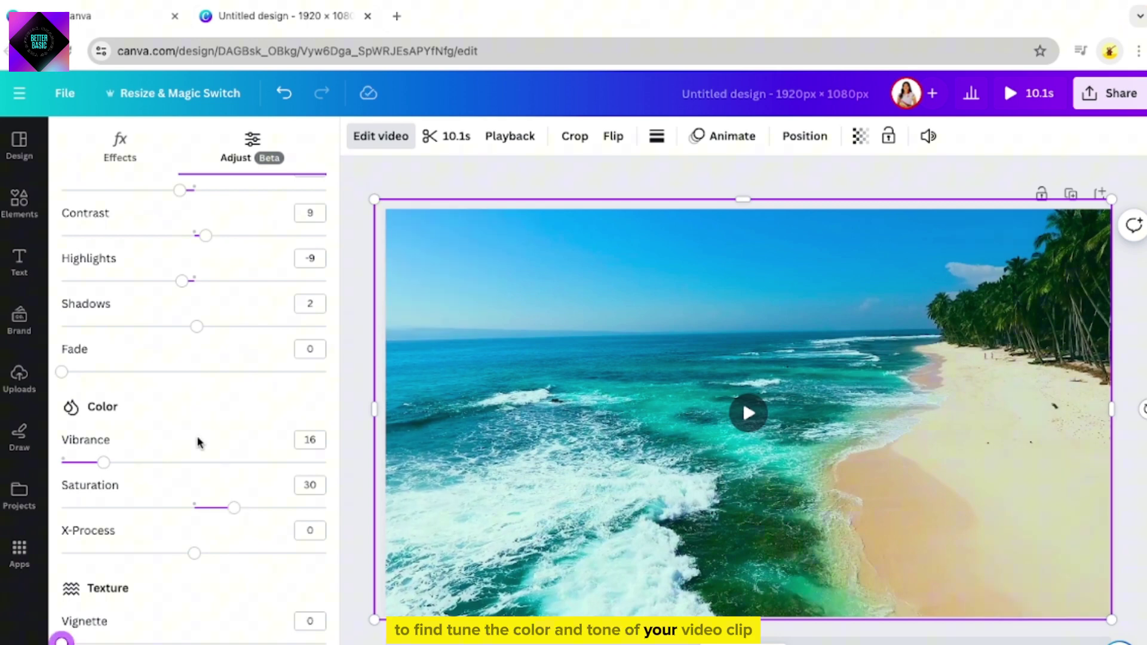
click(20, 205)
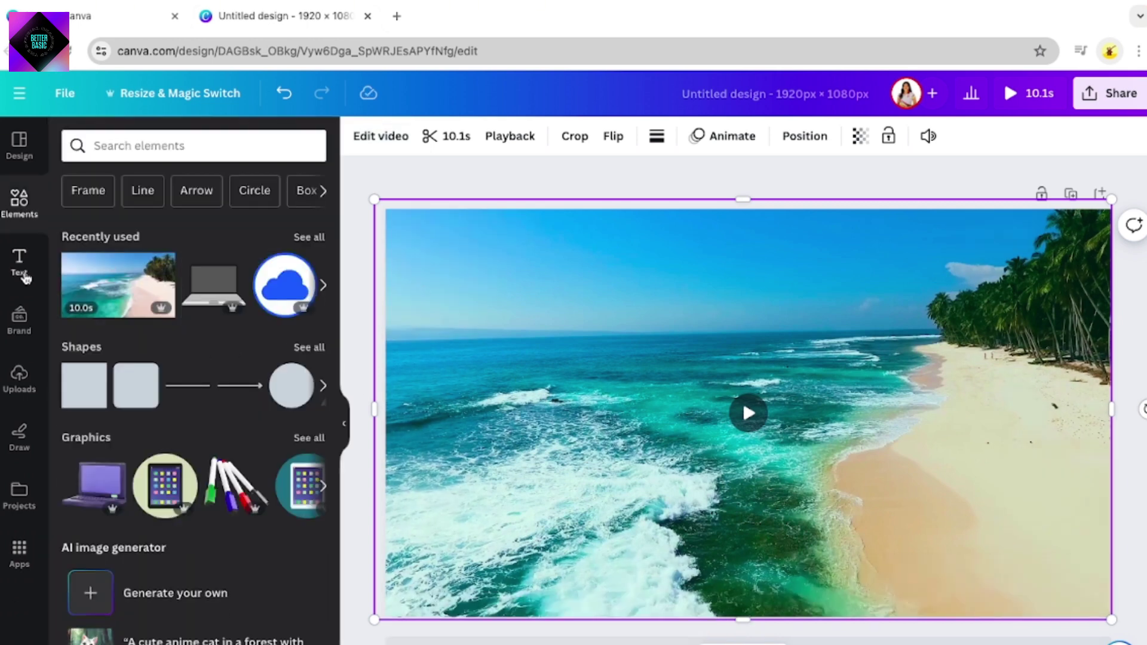
Step: Add a 'SIARGAO ISLAND' heading in Archivo Black, coloured white
click(20, 263)
click(167, 289)
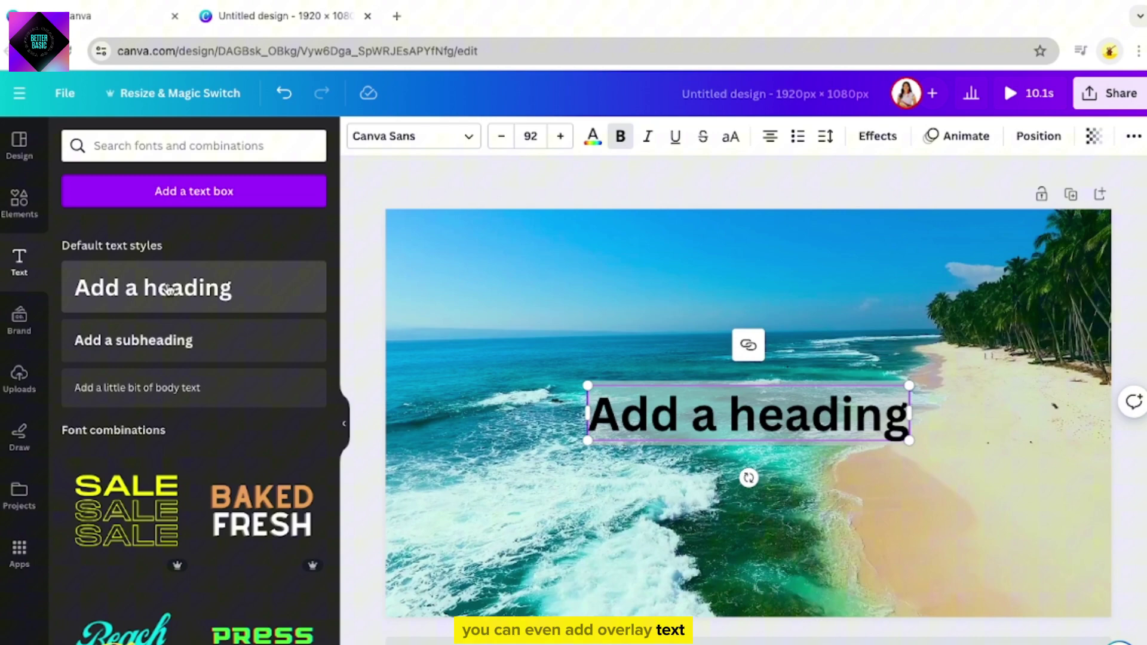
text(SIARGAO ISLAND)
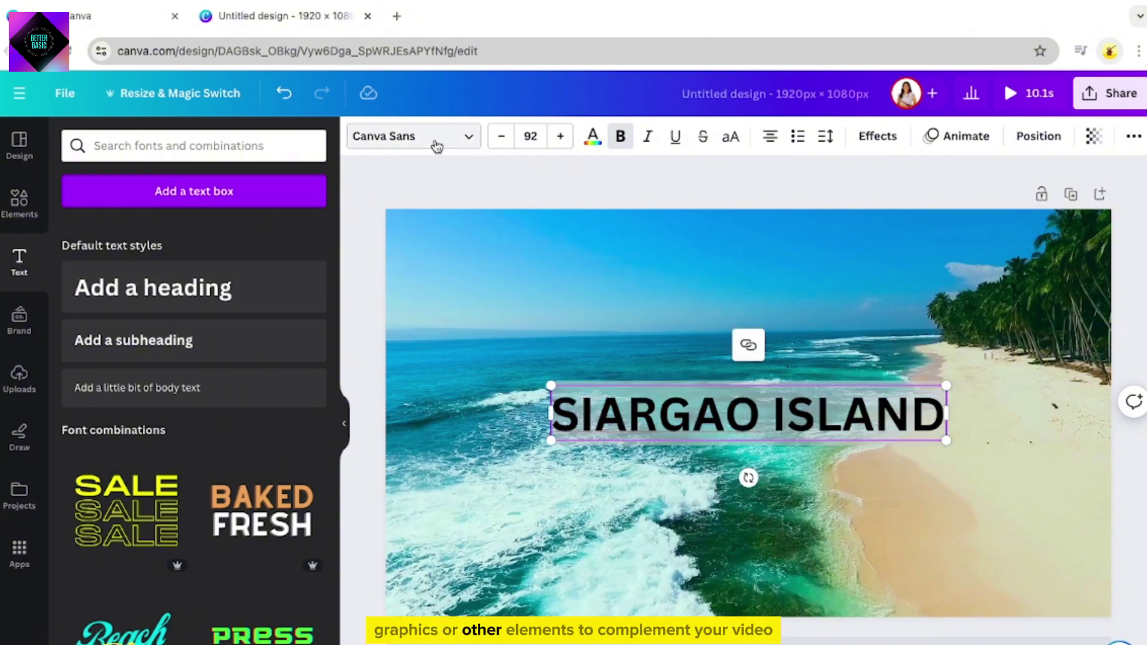
click(437, 147)
click(249, 373)
click(592, 137)
click(308, 415)
Step: Give the SIARGAO ISLAND title a Rise entrance animation
click(910, 391)
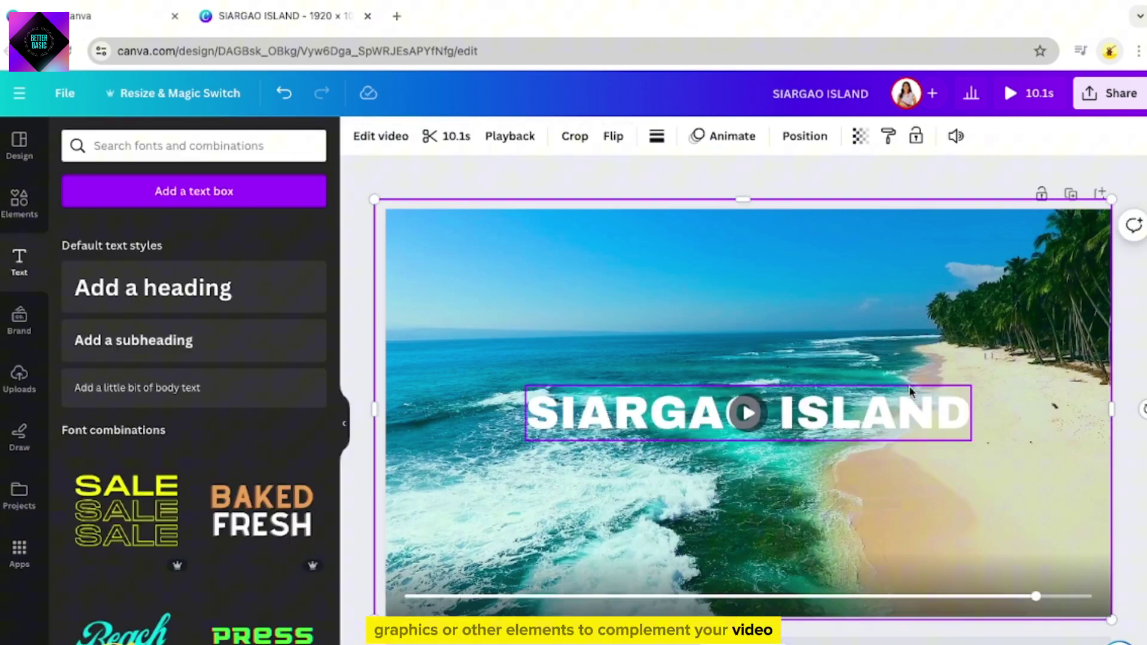
click(953, 134)
click(284, 361)
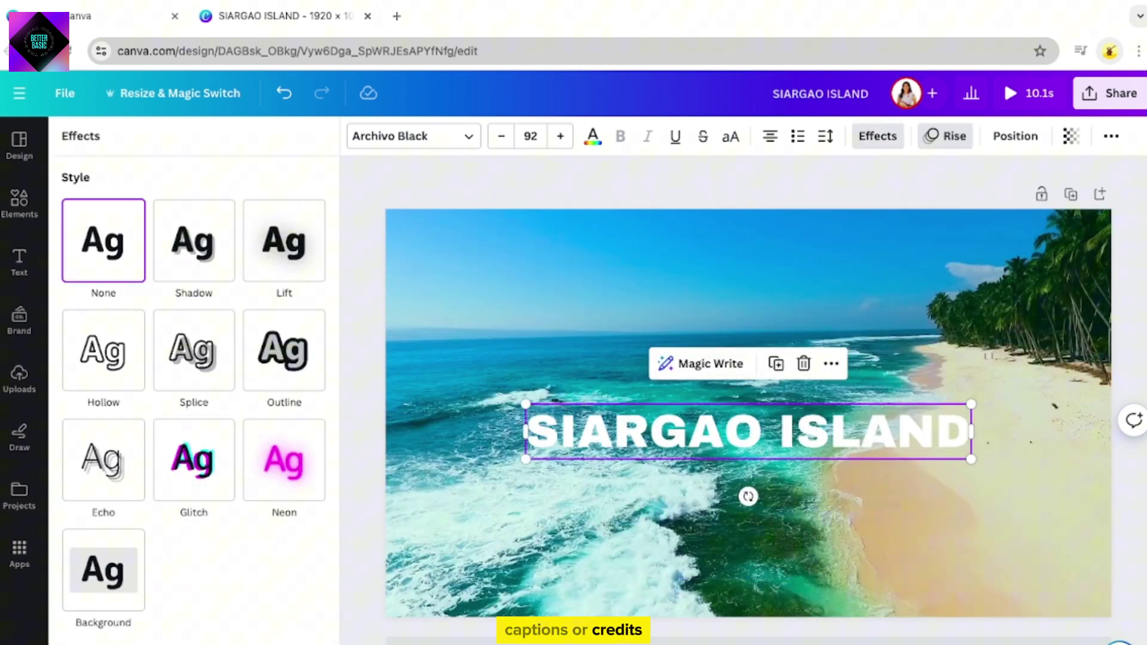
click(369, 367)
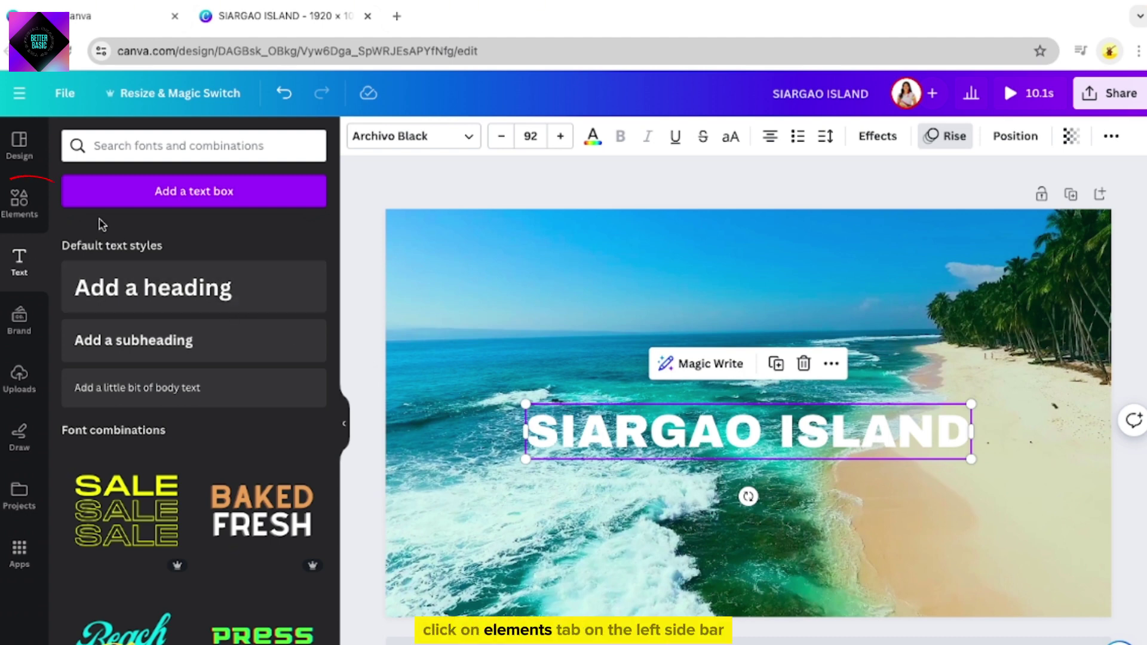
Step: Search the elements for 'BLACK SQUARE' and add a black square to the design
click(27, 218)
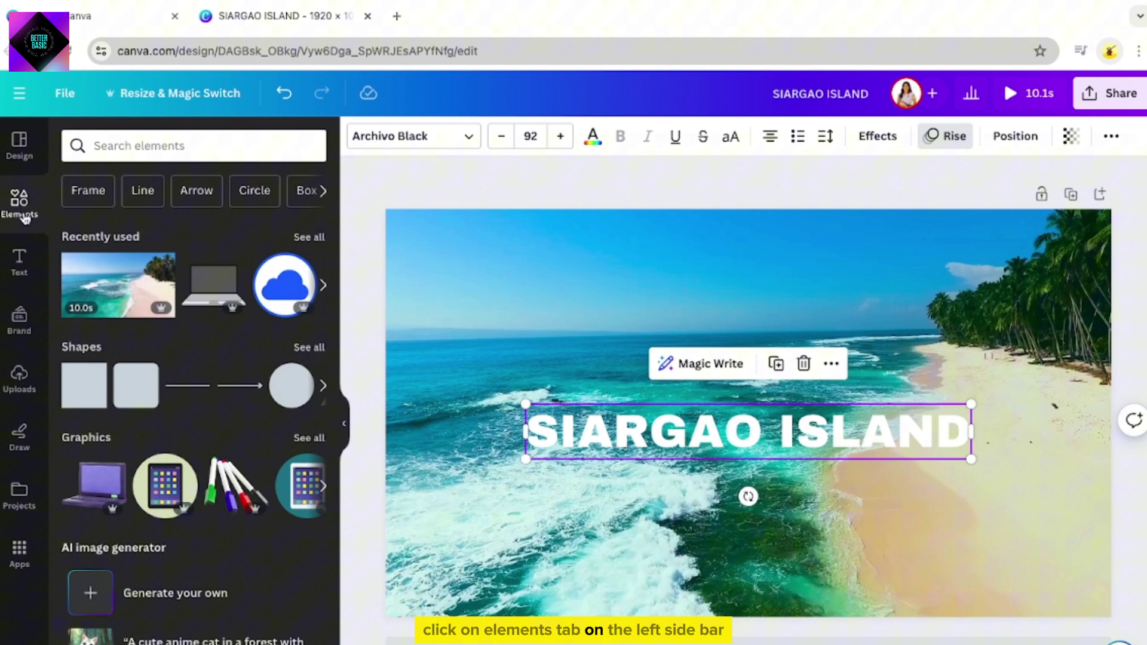
click(122, 146)
text(BLAC)
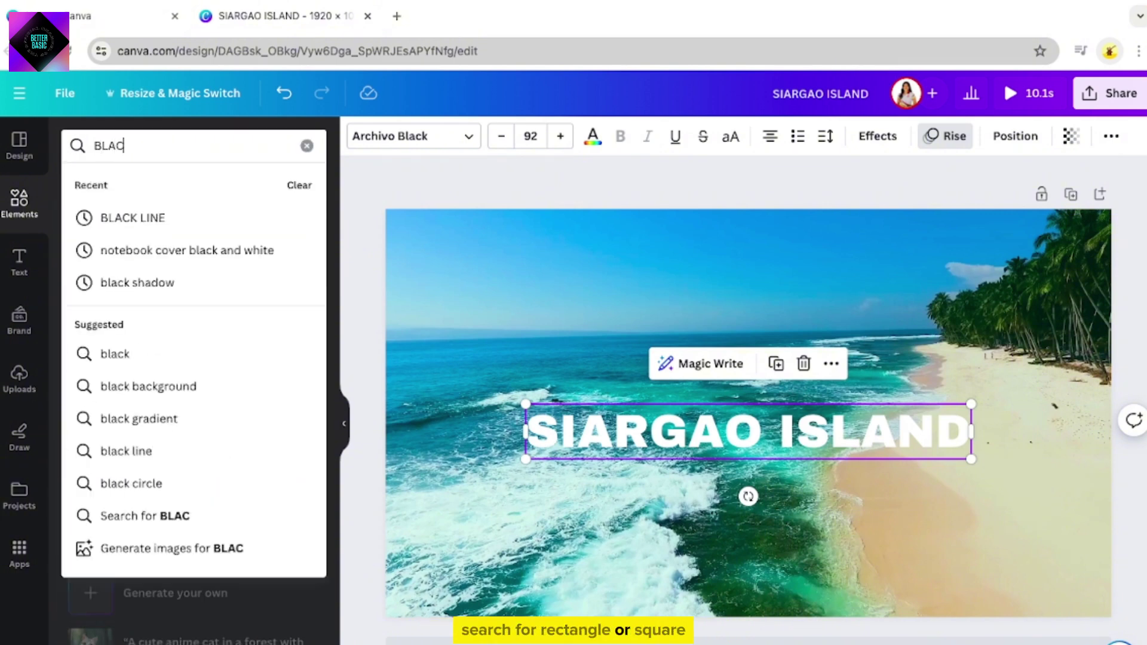
text(K SQUARE)
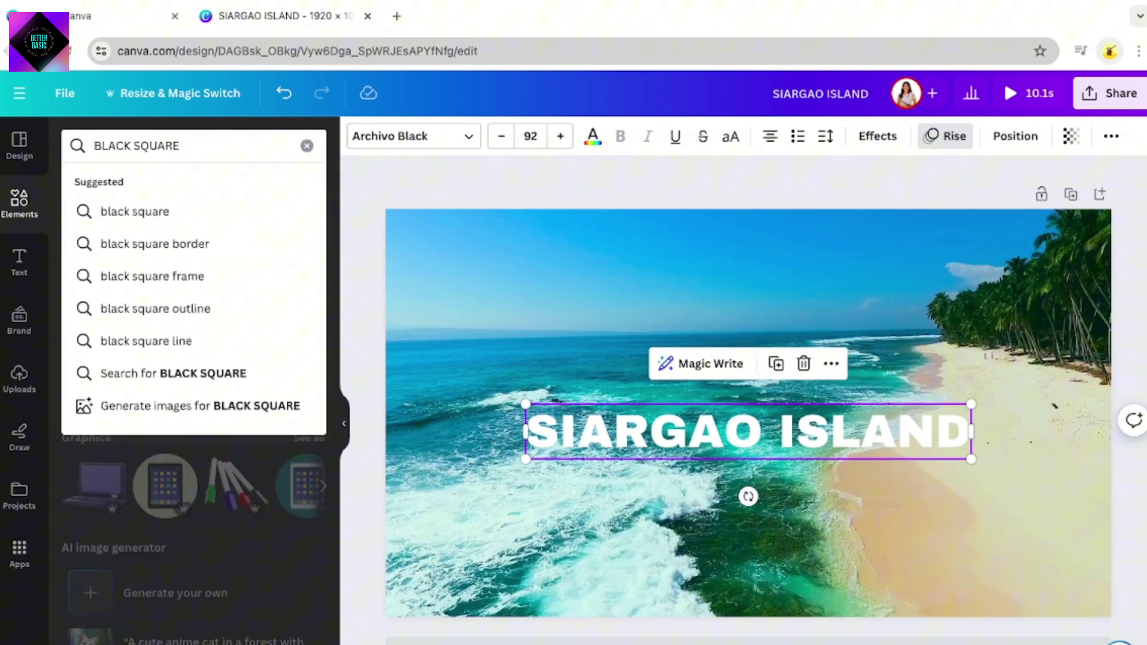
key(Return)
click(96, 333)
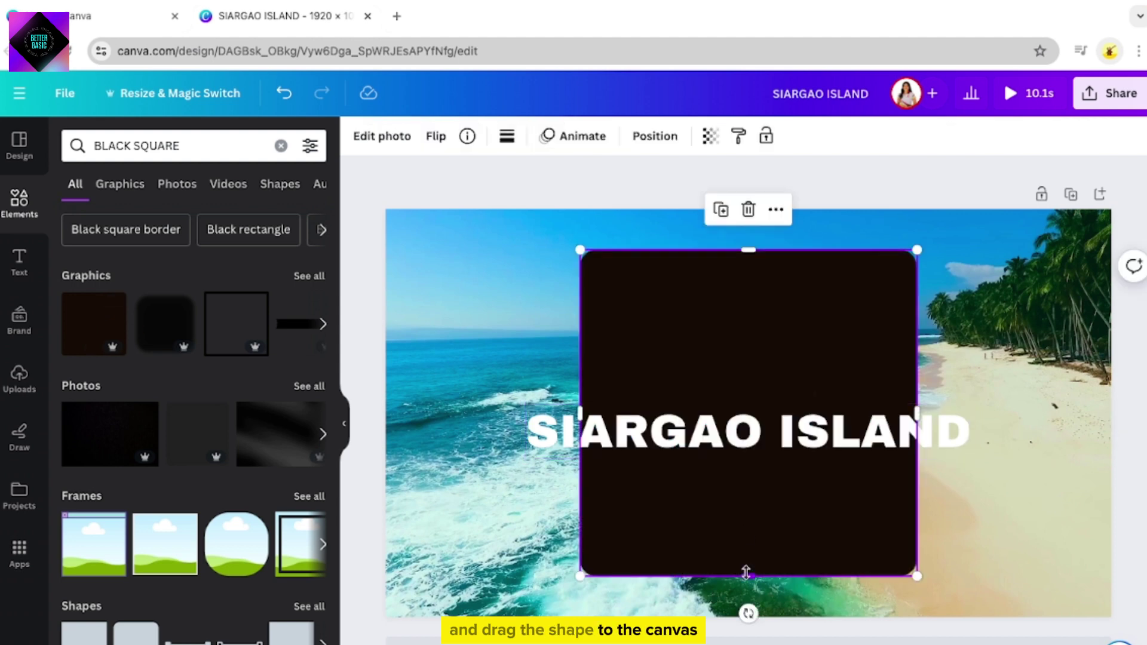
Step: Stretch the square into a full-width top bar and place a duplicate along the bottom
drag(748, 288, 541, 234)
drag(713, 234, 1132, 233)
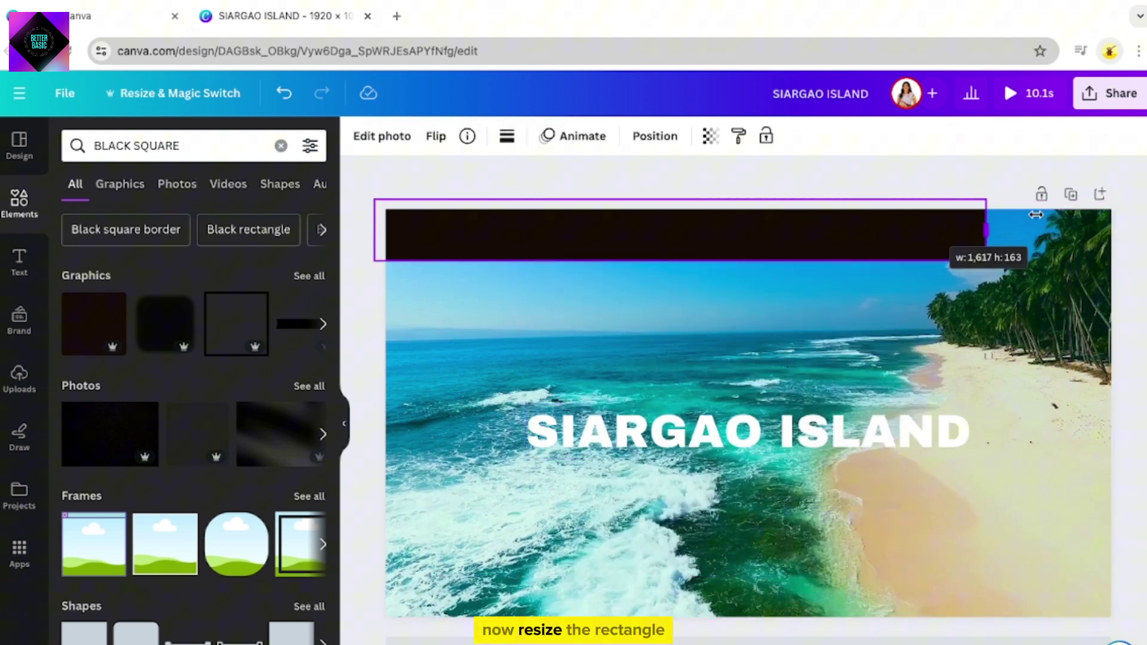
key(ctrl+d)
drag(955, 246, 917, 616)
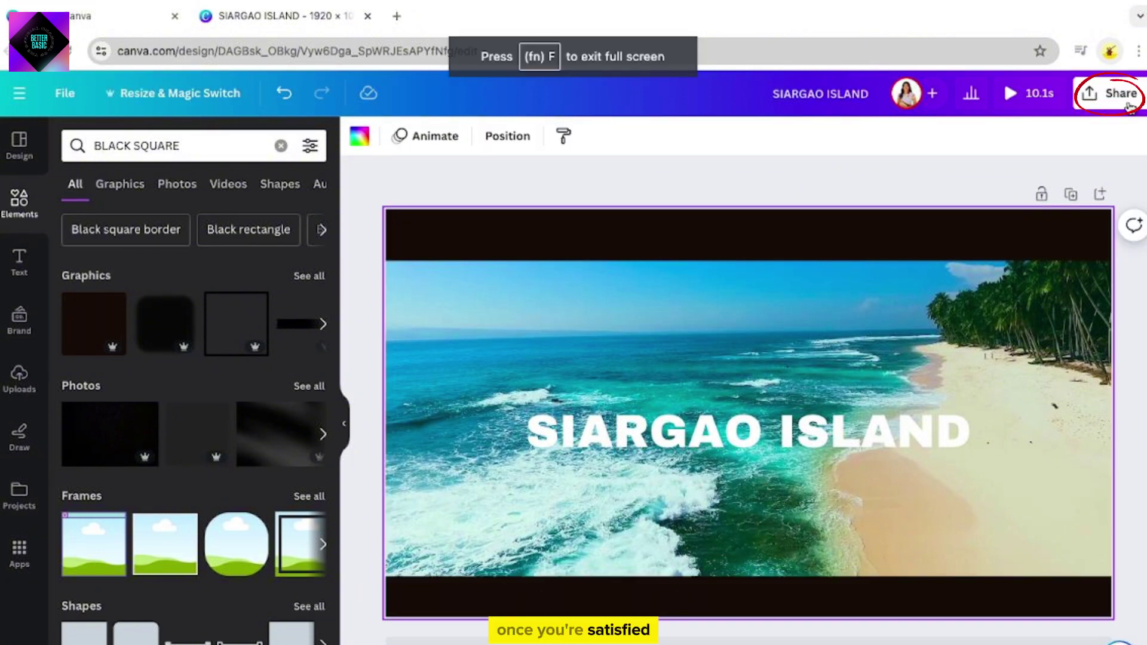
Step: Bring up the Download settings and file type list, keeping MP4 Video at 1080p
click(1121, 94)
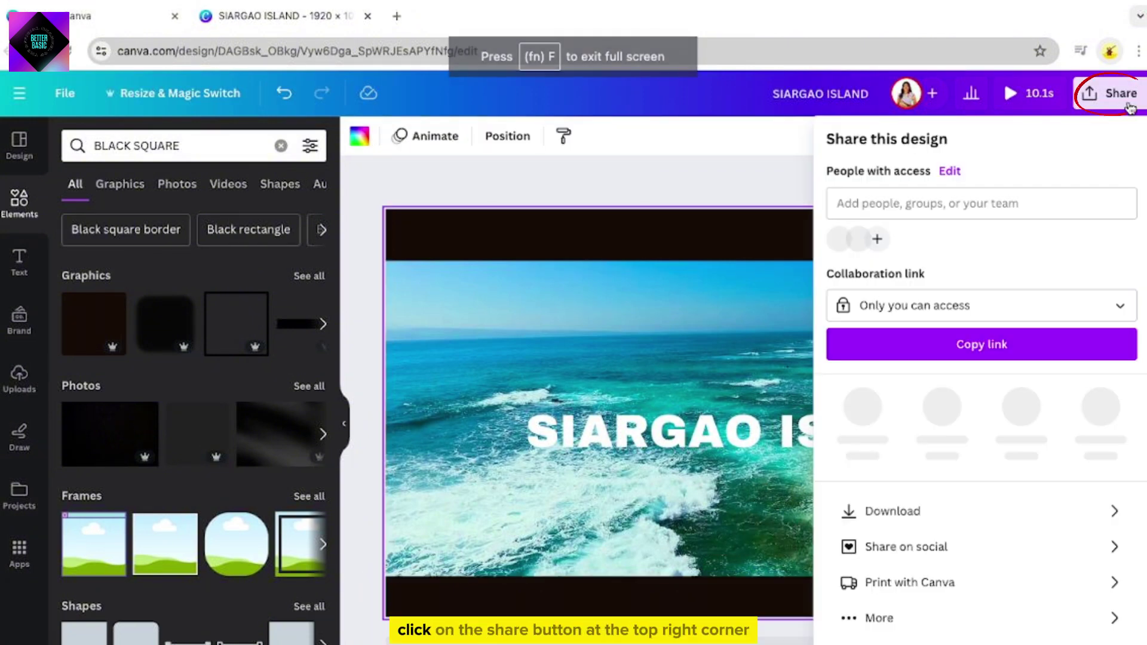
click(946, 506)
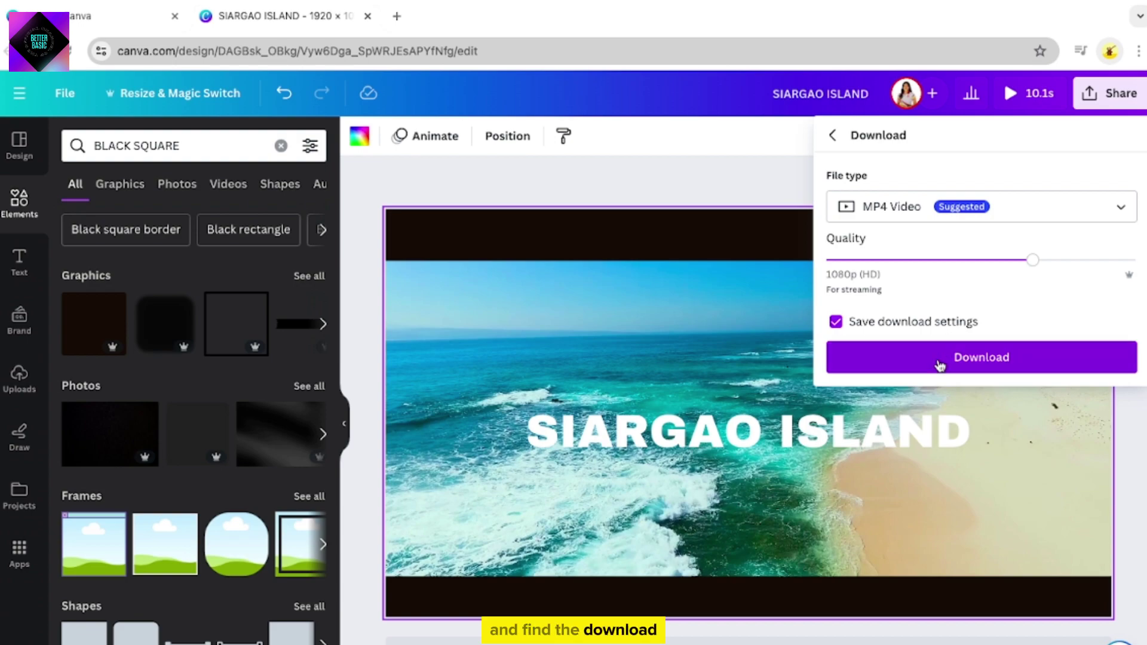
click(940, 208)
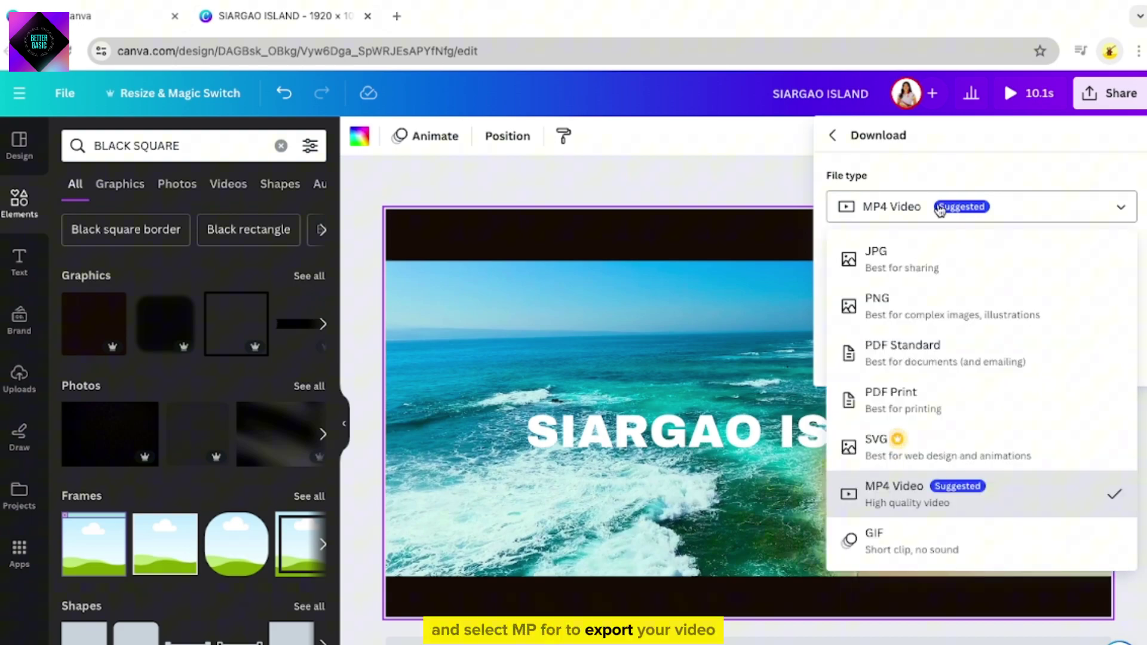